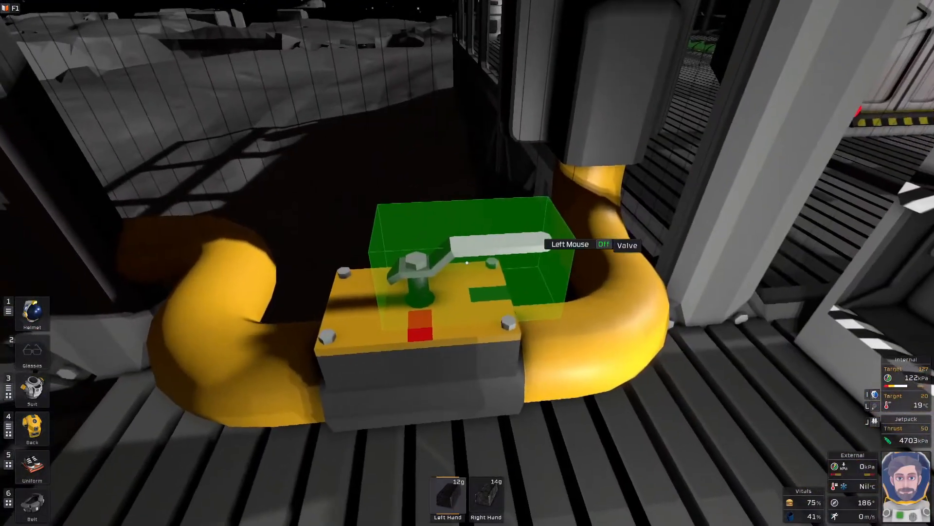
Switch the gas valve on the yellow pipe line from Off to On
click(468, 262)
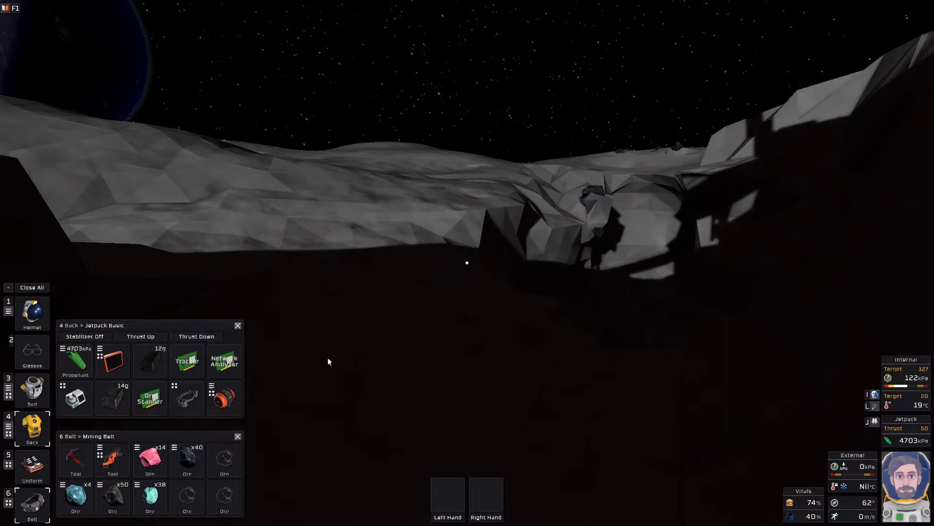
Split two volatiles ice off the mining belt stack into an empty slot
right_click(150, 459)
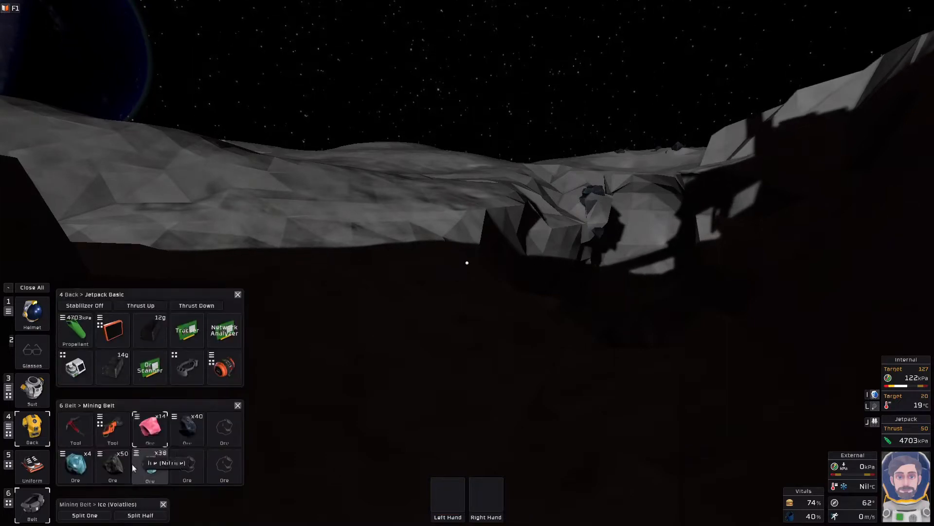
click(85, 514)
click(85, 514)
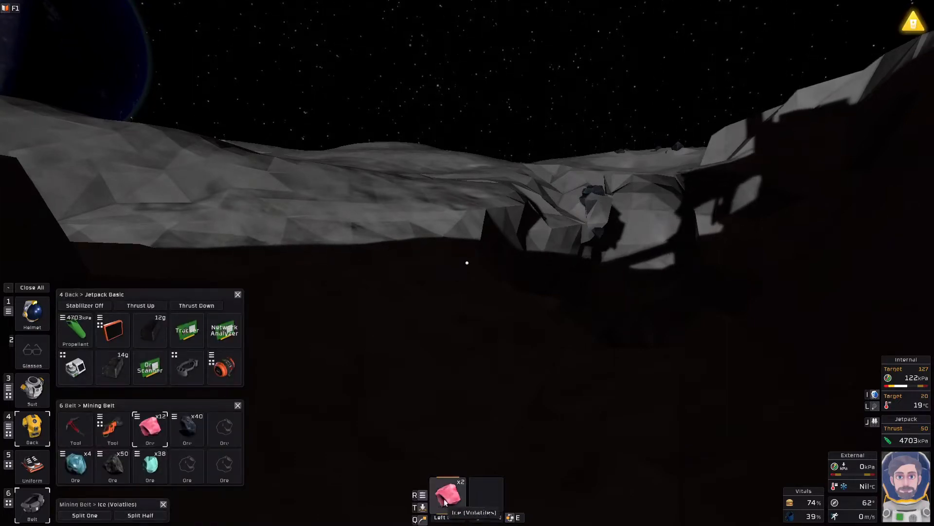
click(219, 433)
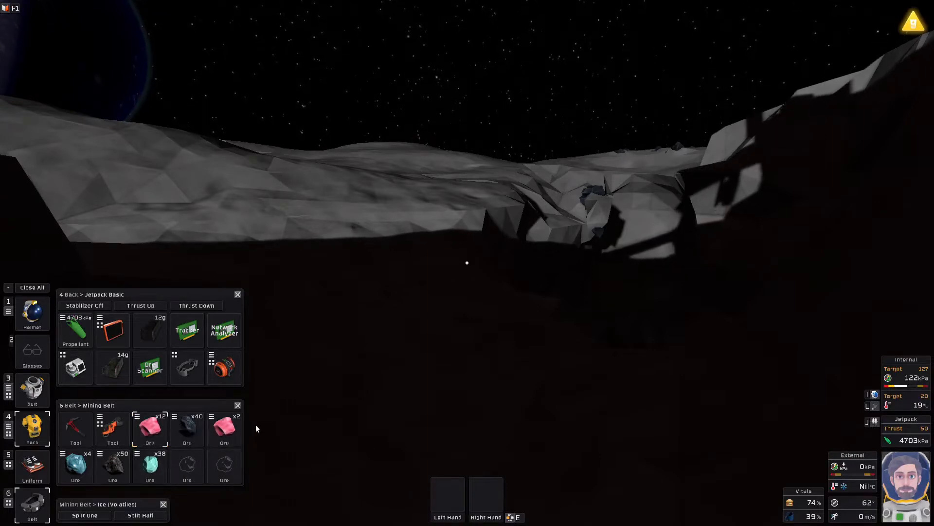
Split one oxite ice into its own slot and break off one more volatiles ice
click(73, 469)
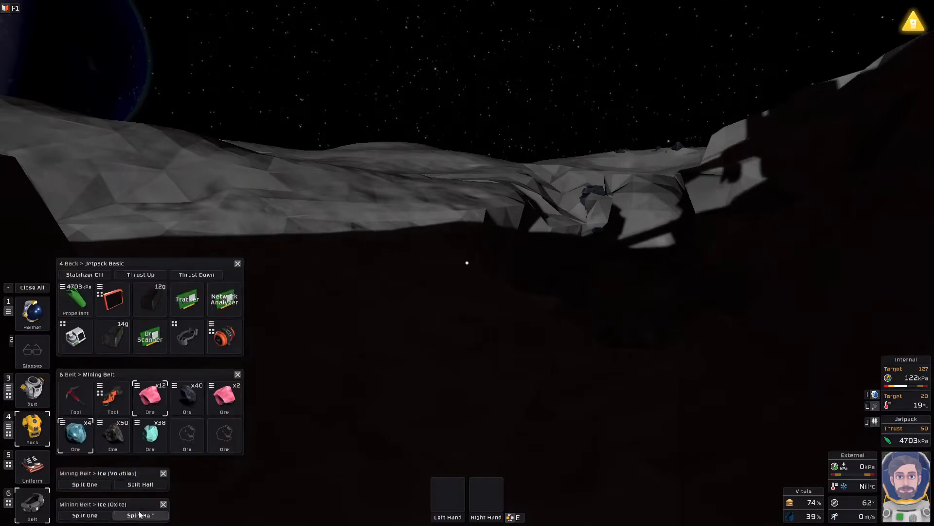
click(85, 514)
click(187, 435)
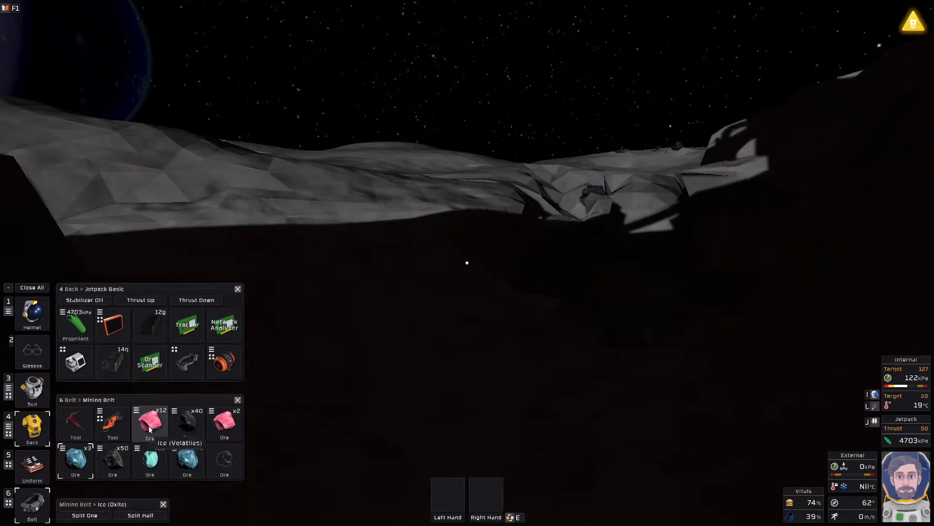
click(85, 484)
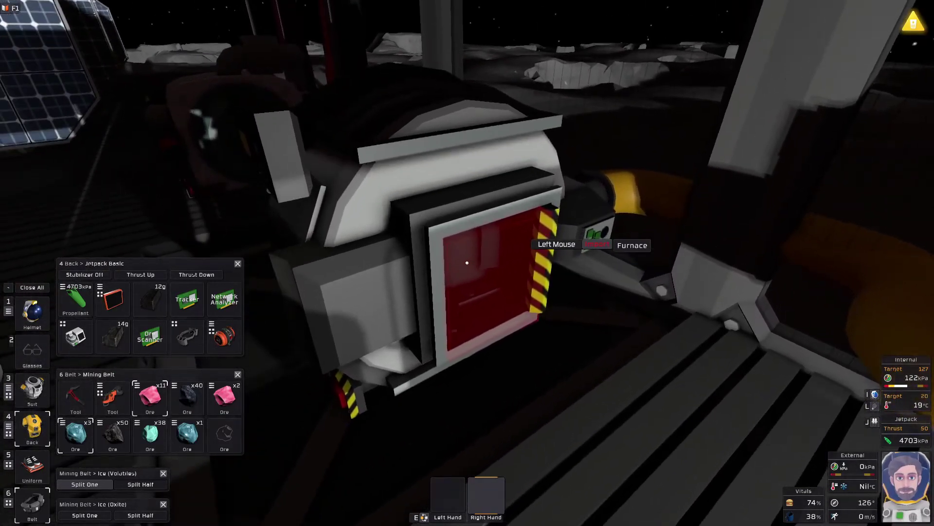
Feed the split volatiles and oxite ice into the furnace until its chamber glows red
click(467, 262)
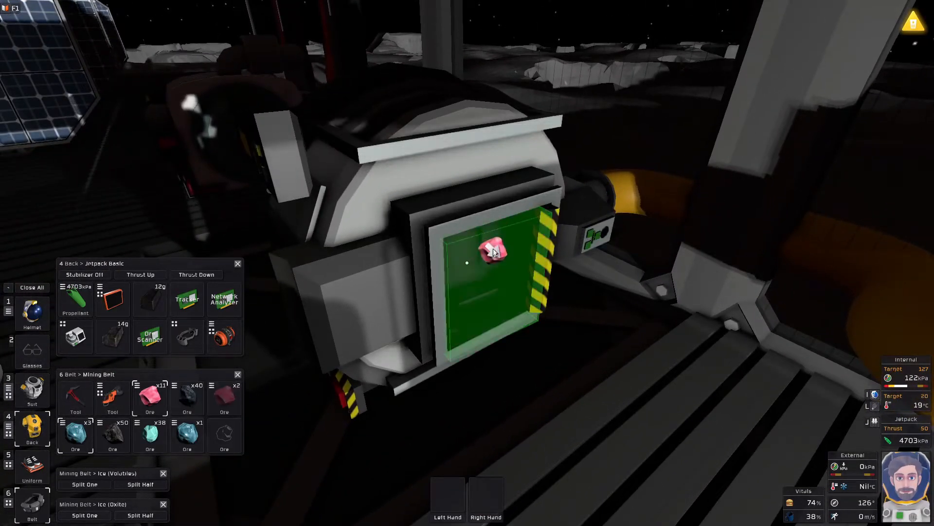
drag(224, 396, 482, 256)
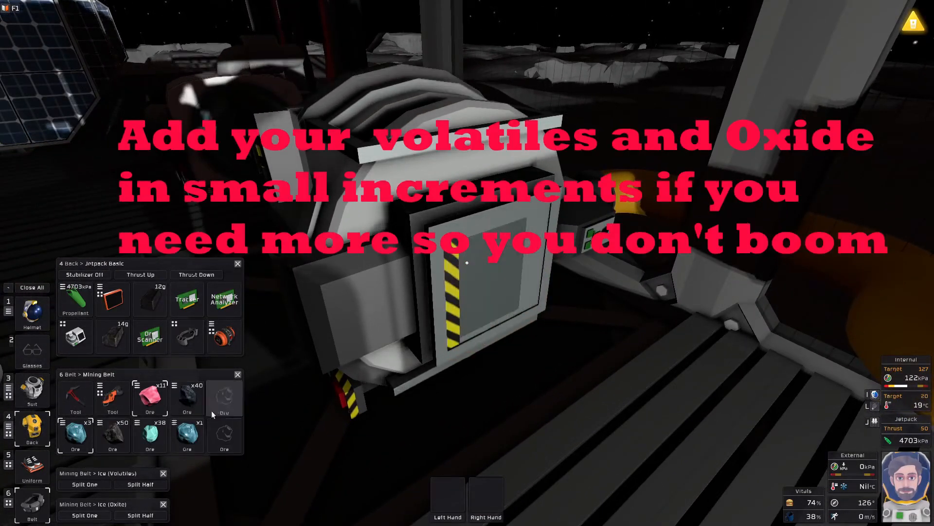
key(alt)
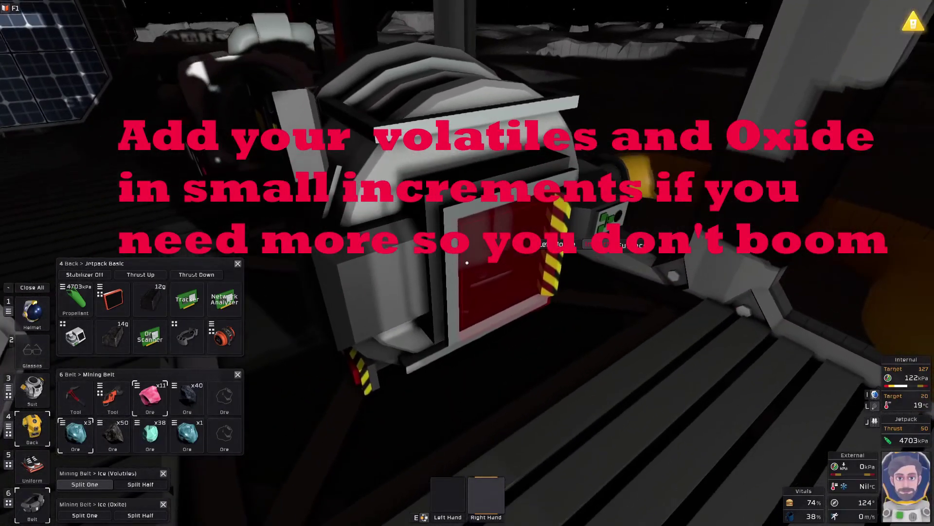
key(alt)
drag(187, 432, 467, 263)
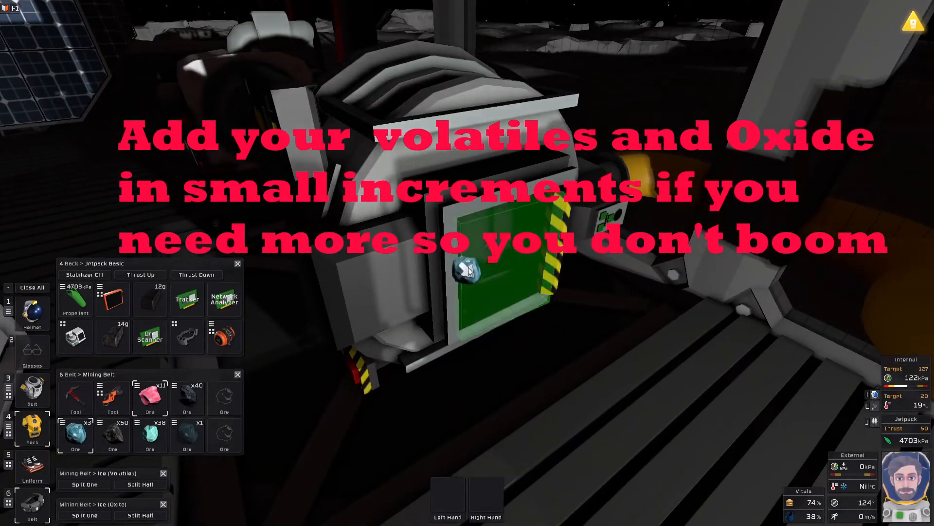
key(alt)
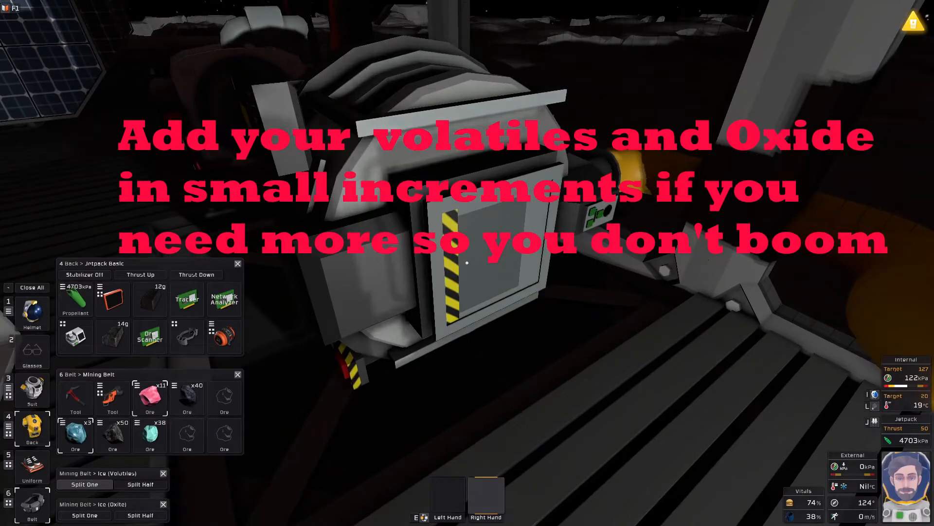
key(s)
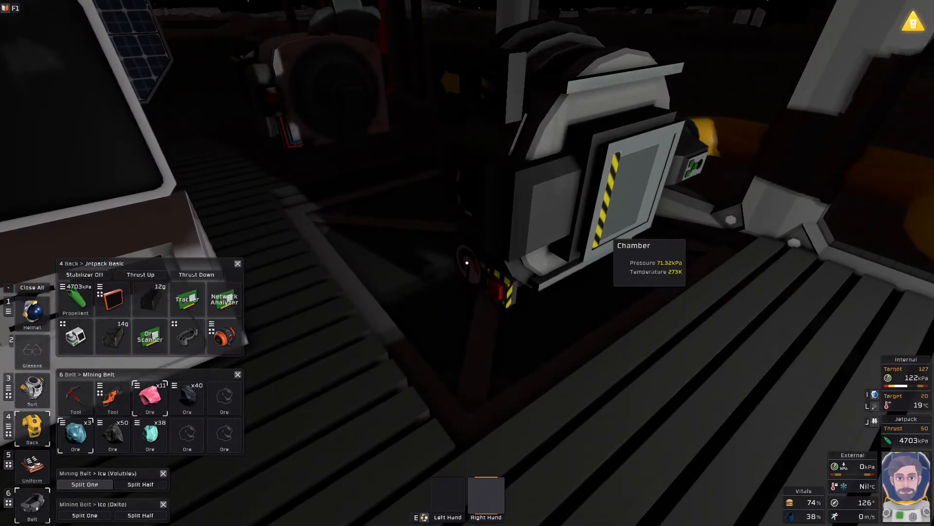
key(w)
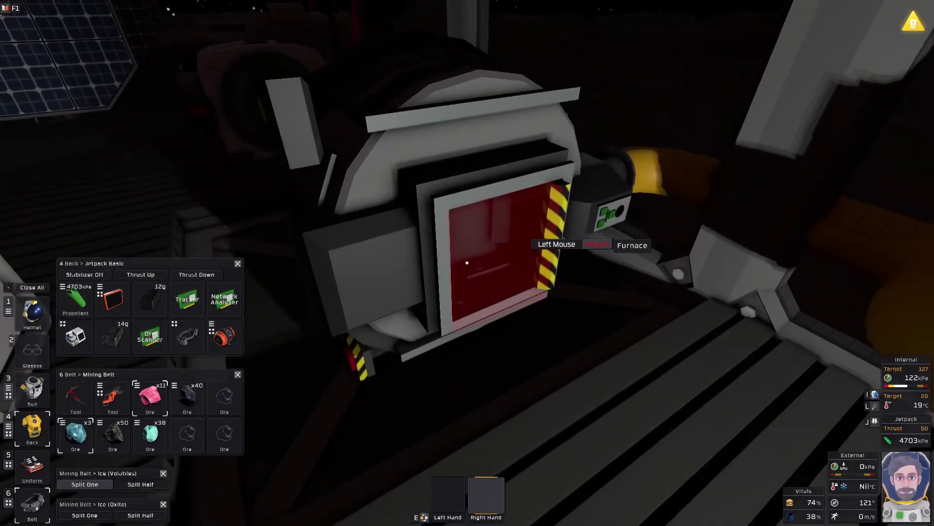
Load the iron ingot from the jetpack into the furnace and pick up the lead ingot
click(466, 261)
key(Tab)
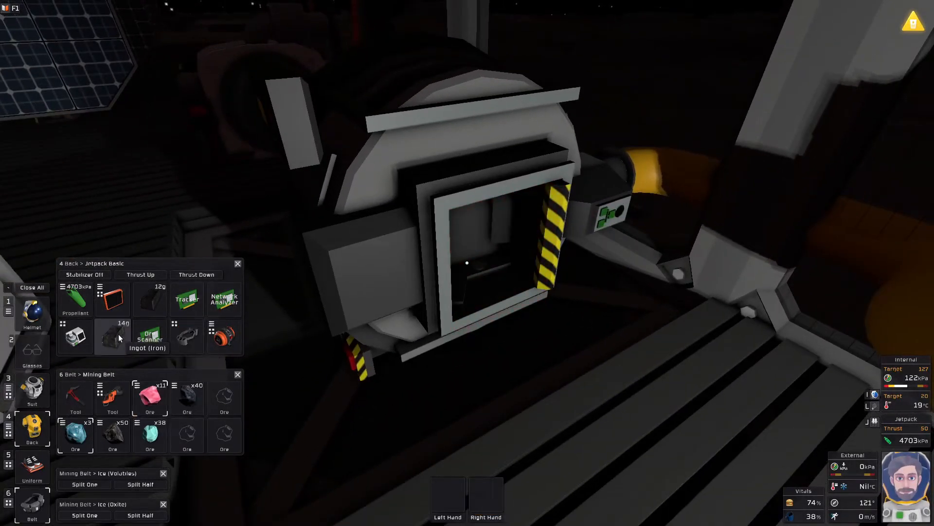
drag(118, 336, 376, 319)
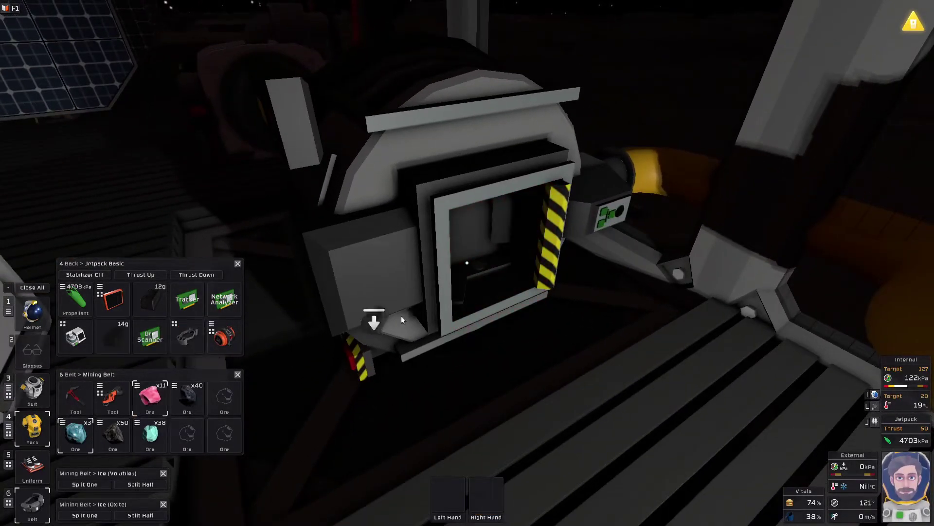
click(157, 297)
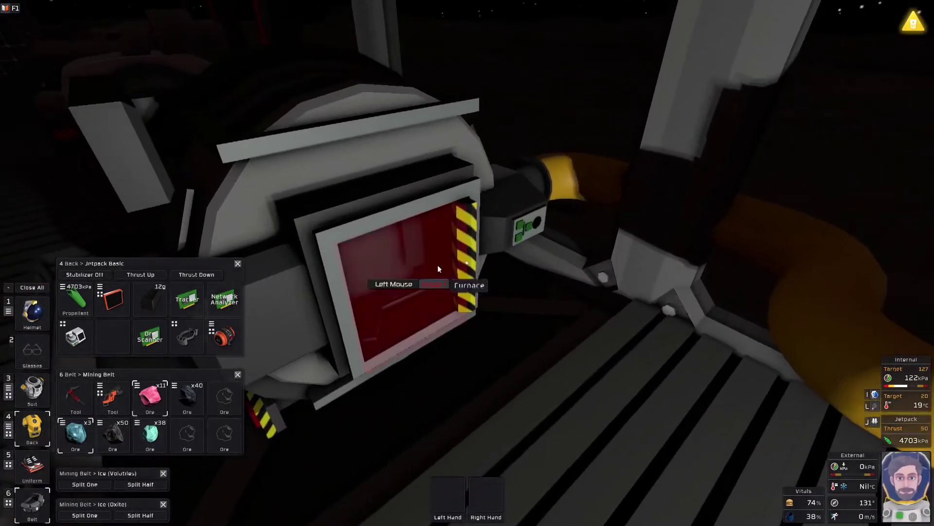
Drop the lead ingot into the furnace, check the chamber readings and switch on the suit light
click(466, 262)
key(Tab)
click(141, 294)
key(Tab)
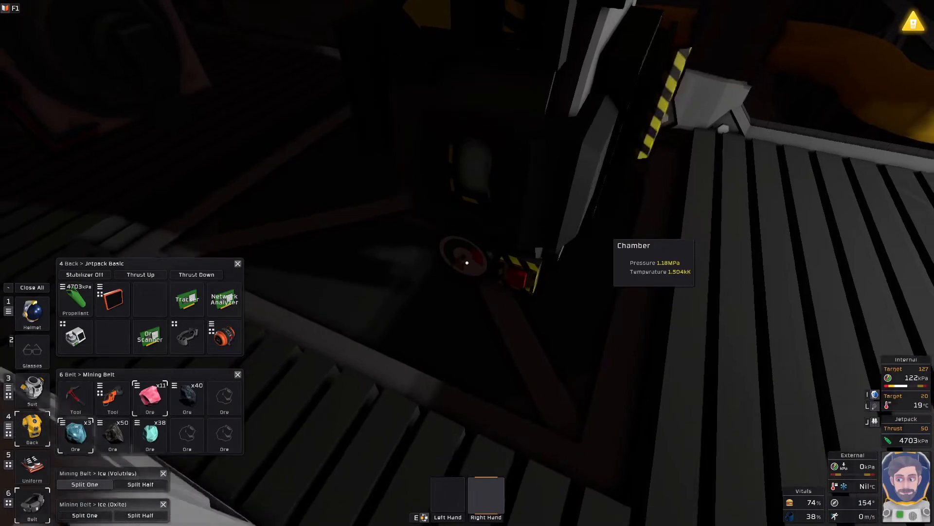
key(l)
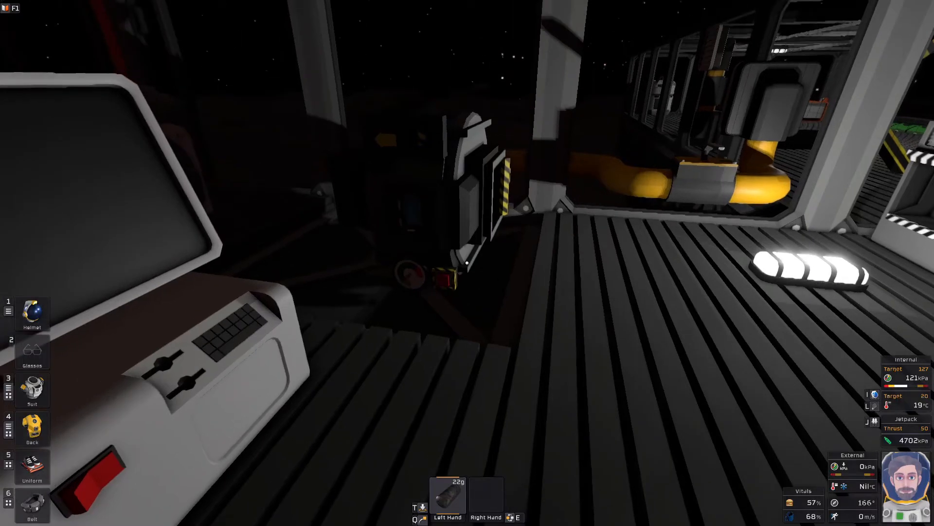
Walk to the yellow pipe valve, flip it again and bring up Stationpedia
key(w)
key(w)
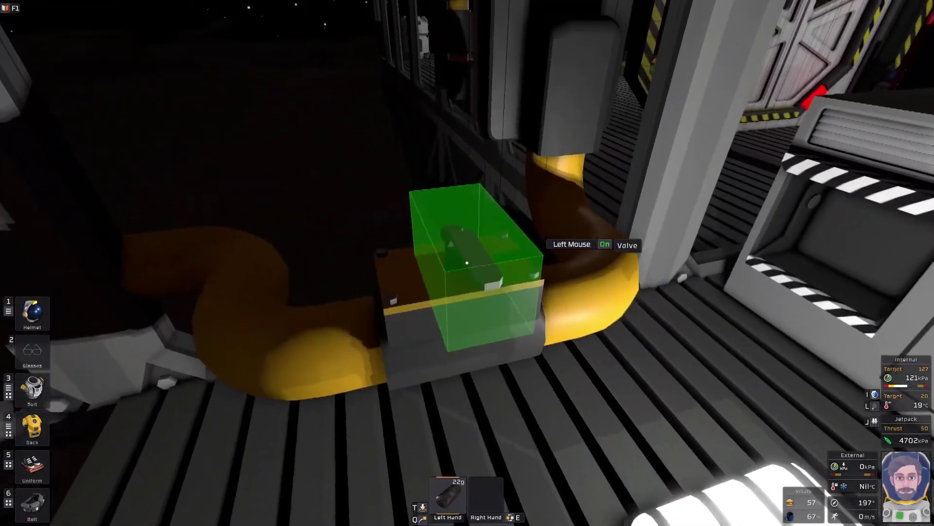
click(467, 263)
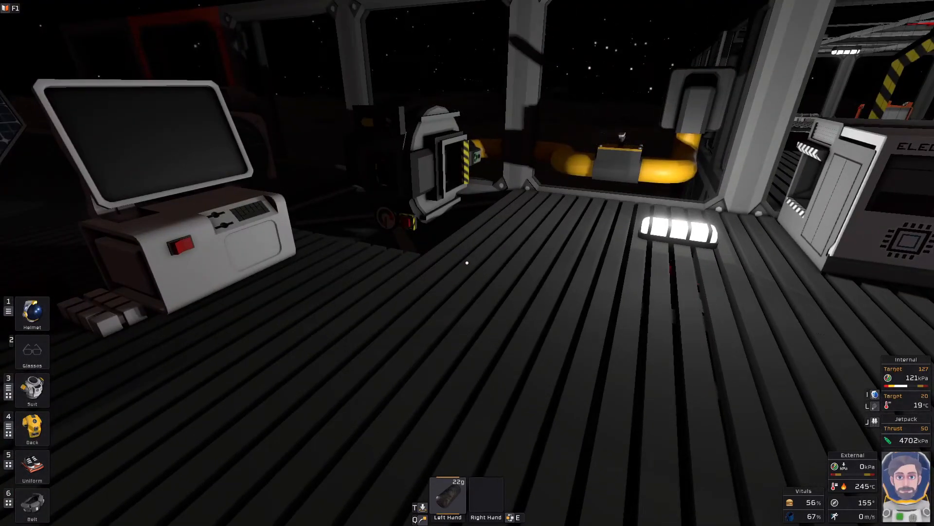
key(F1)
click(283, 115)
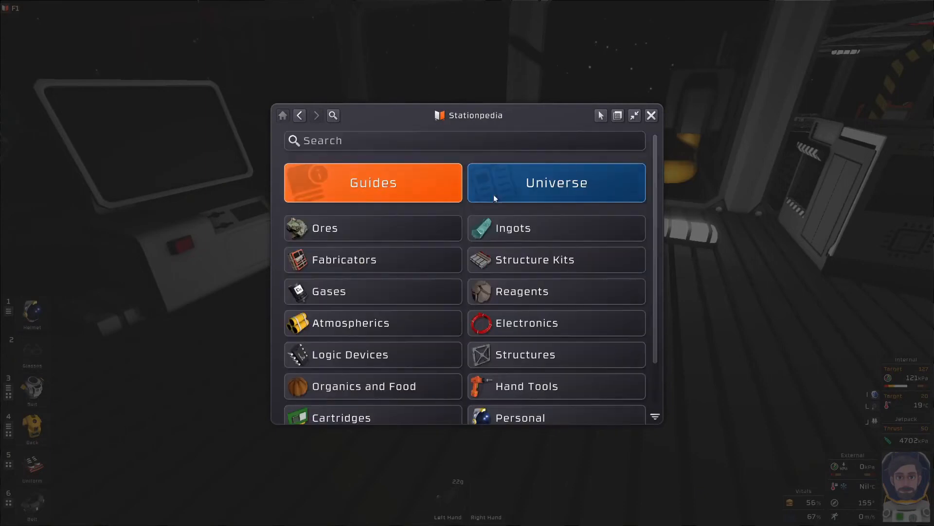
click(344, 139)
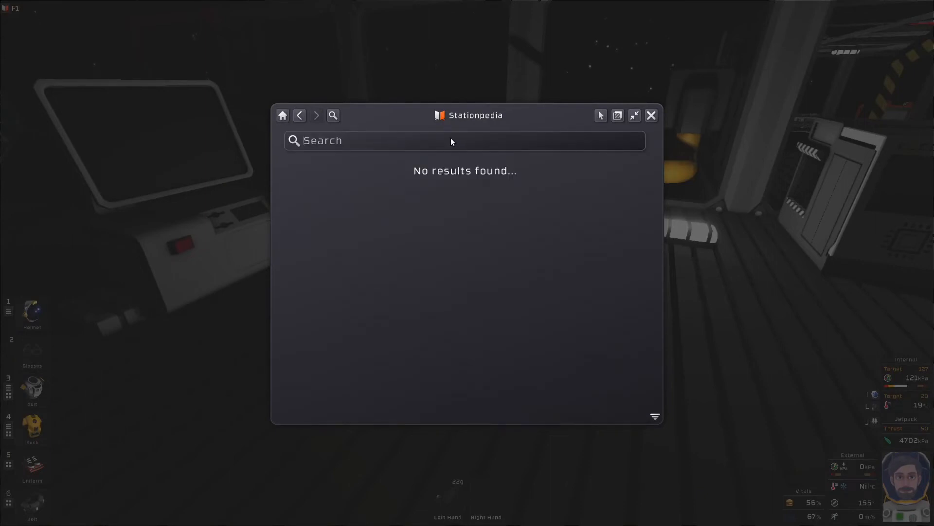
text(sold)
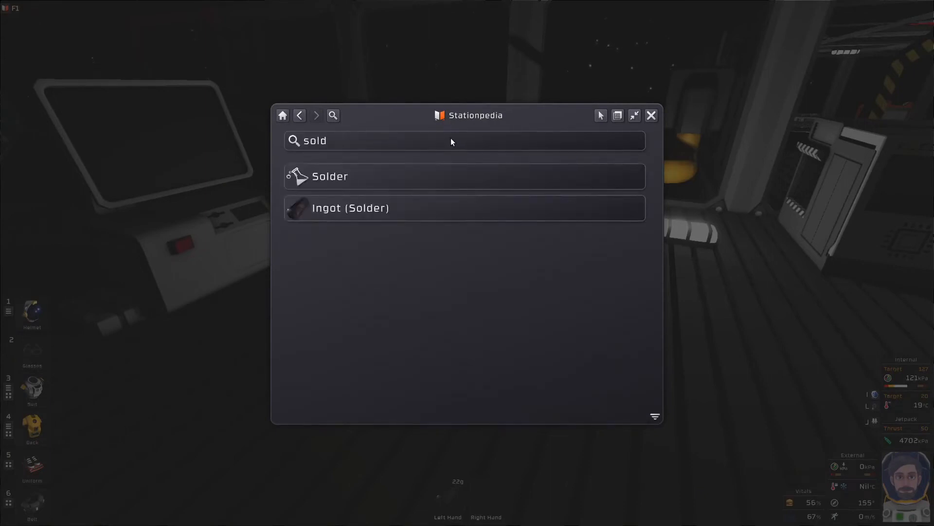
click(466, 172)
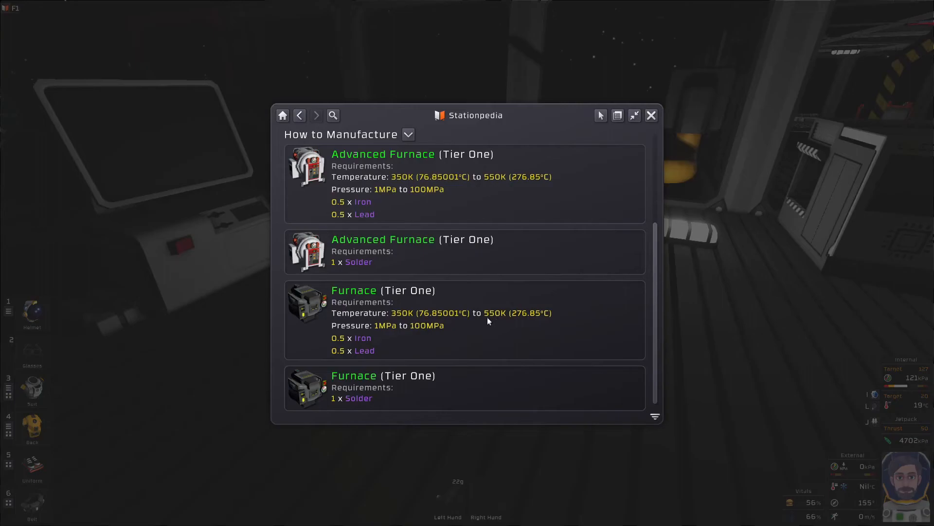
key(Escape)
key(Escape)
key(Escape)
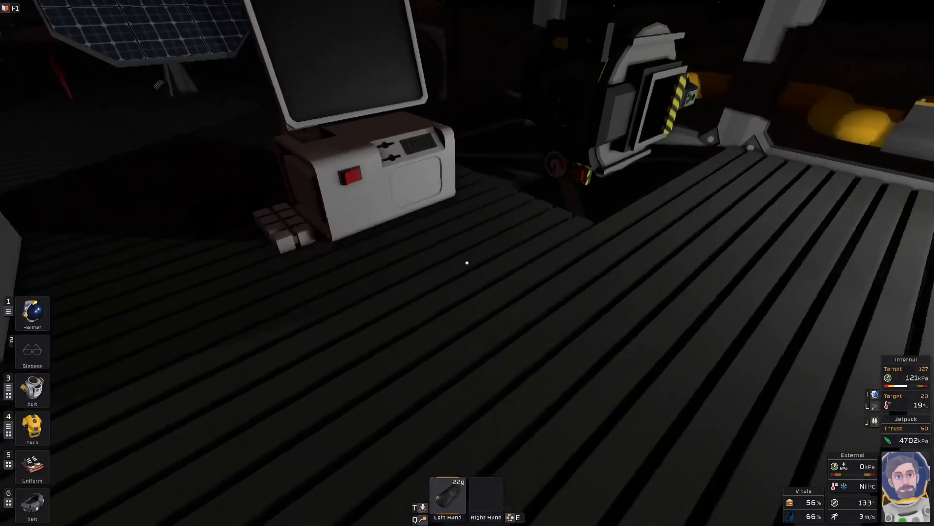